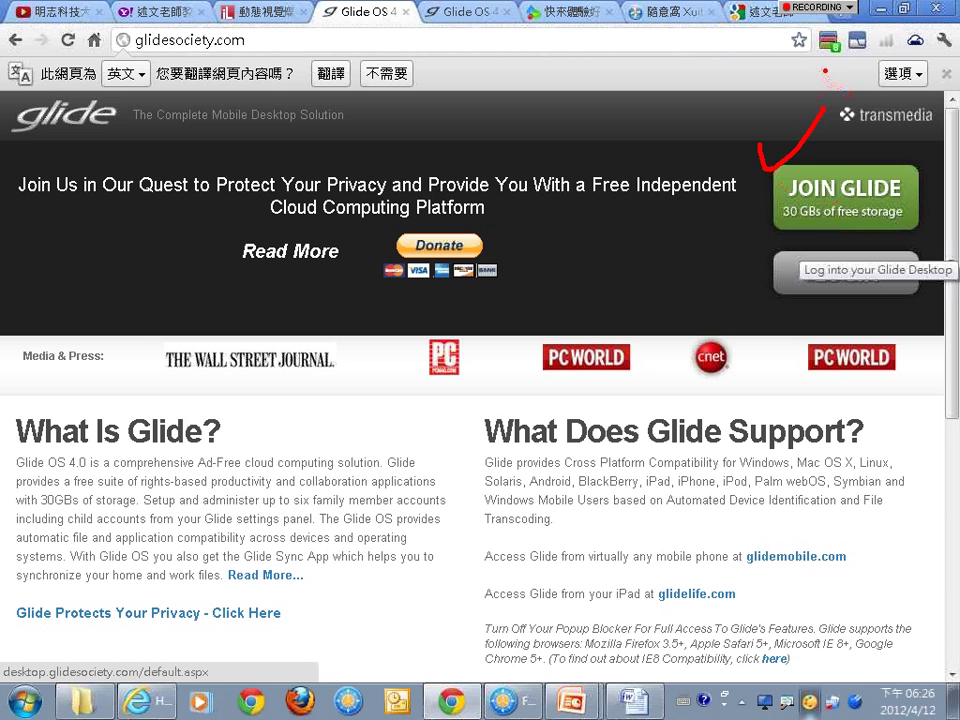
# Step: Switch to the Glide desktop login page and log in with the credentials already filled in
pyautogui.click(468, 10)
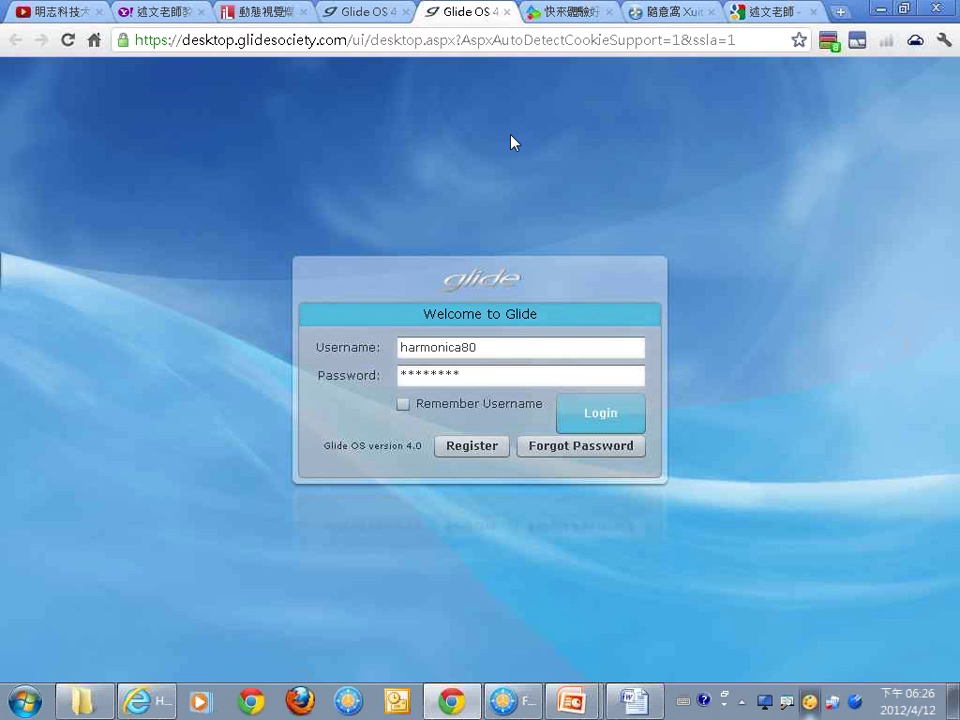
pyautogui.click(584, 411)
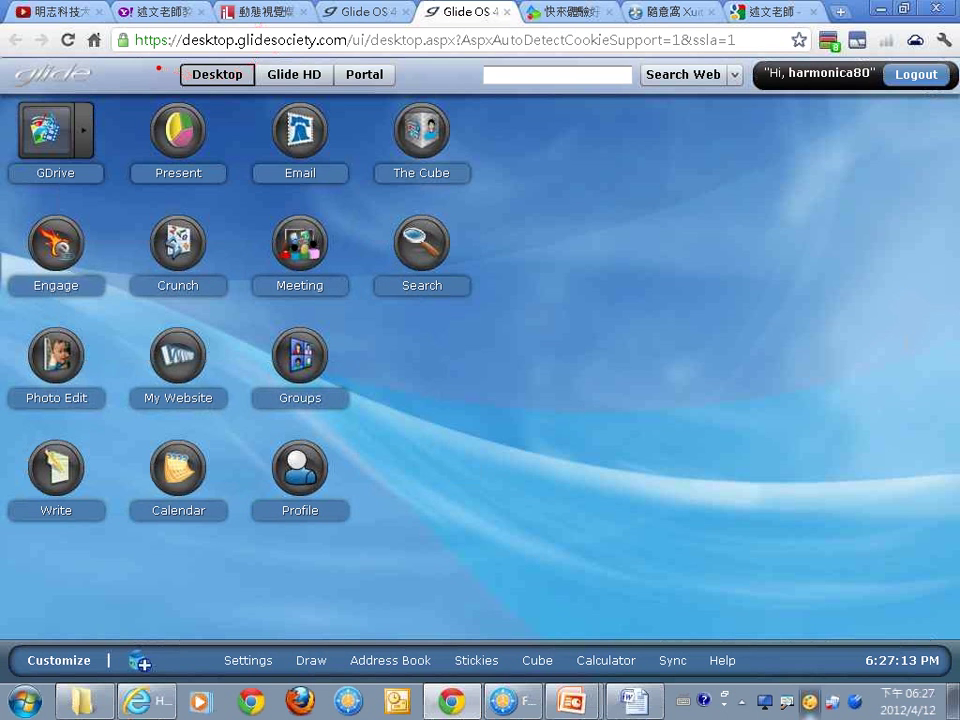
pyautogui.moveTo(158, 68)
pyautogui.mouseDown()
pyautogui.moveTo(165, 95)
pyautogui.moveTo(187, 45)
pyautogui.mouseUp()
pyautogui.click(270, 70)
pyautogui.moveTo(264, 74); pyautogui.dragTo(299, 46)
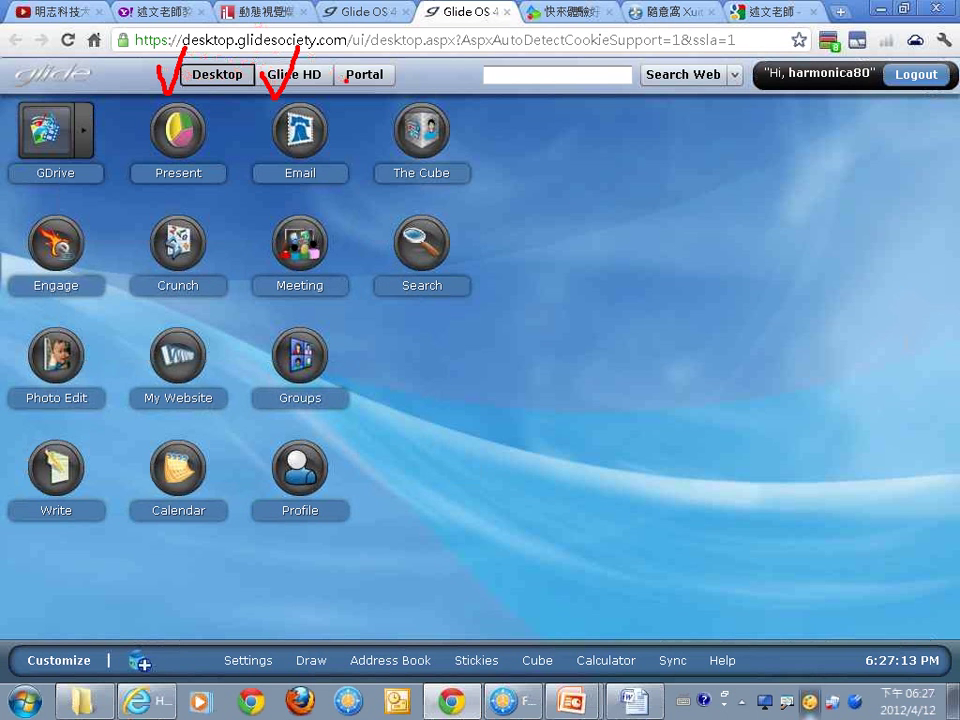
pyautogui.moveTo(345, 81); pyautogui.dragTo(385, 64)
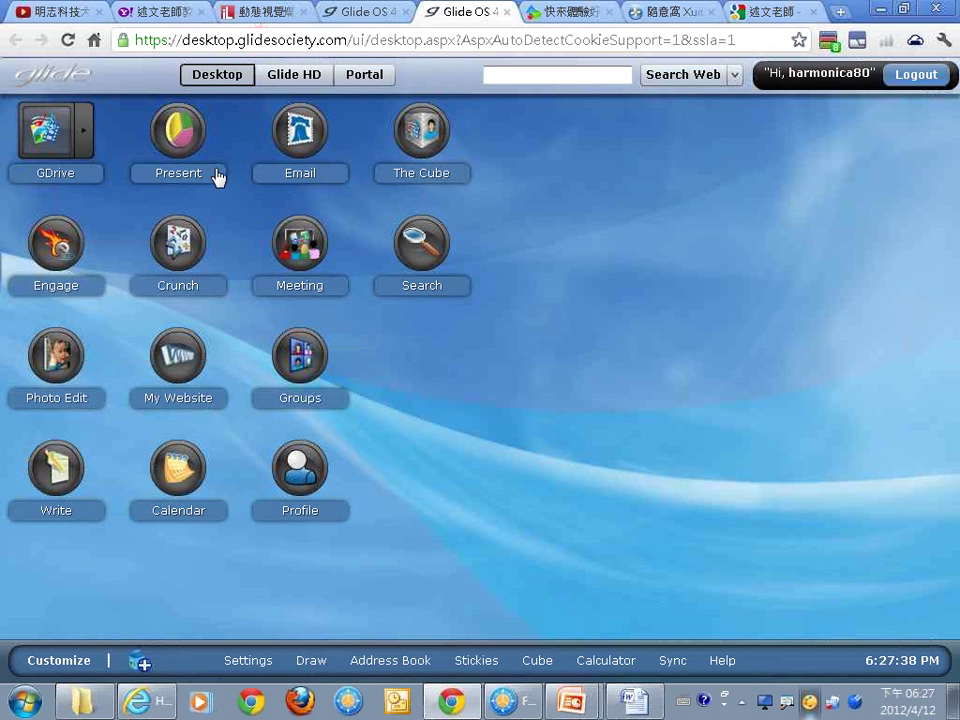
pyautogui.moveTo(137, 124)
pyautogui.mouseDown()
pyautogui.moveTo(196, 125)
pyautogui.moveTo(218, 98)
pyautogui.moveTo(256, 165)
pyautogui.mouseUp()
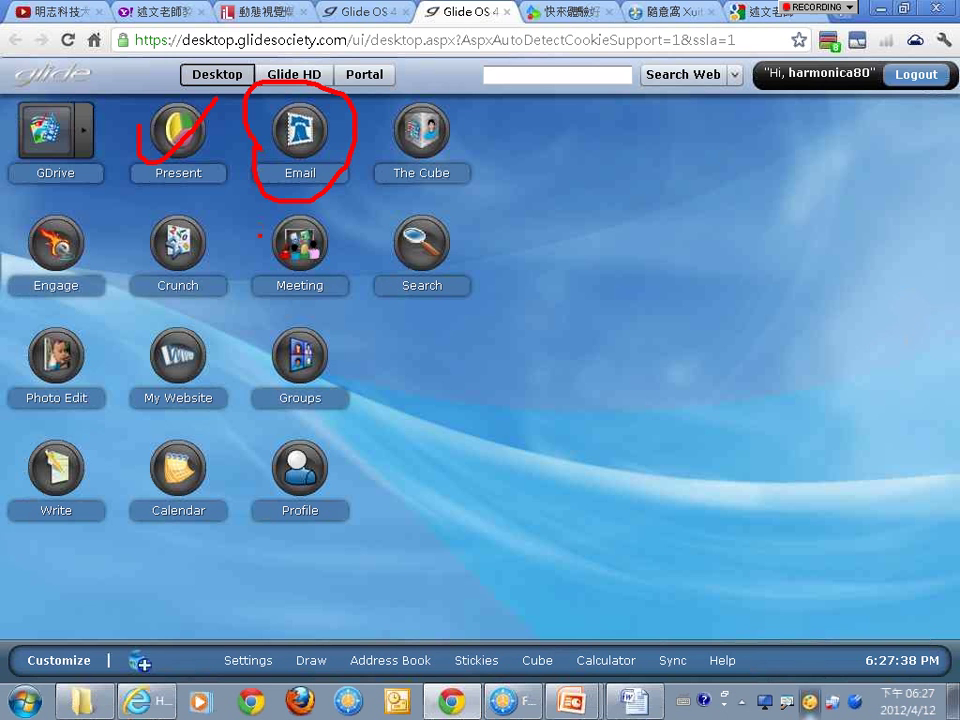
pyautogui.moveTo(308, 314)
pyautogui.mouseDown()
pyautogui.moveTo(272, 315)
pyautogui.moveTo(336, 284)
pyautogui.moveTo(288, 311)
pyautogui.mouseUp()
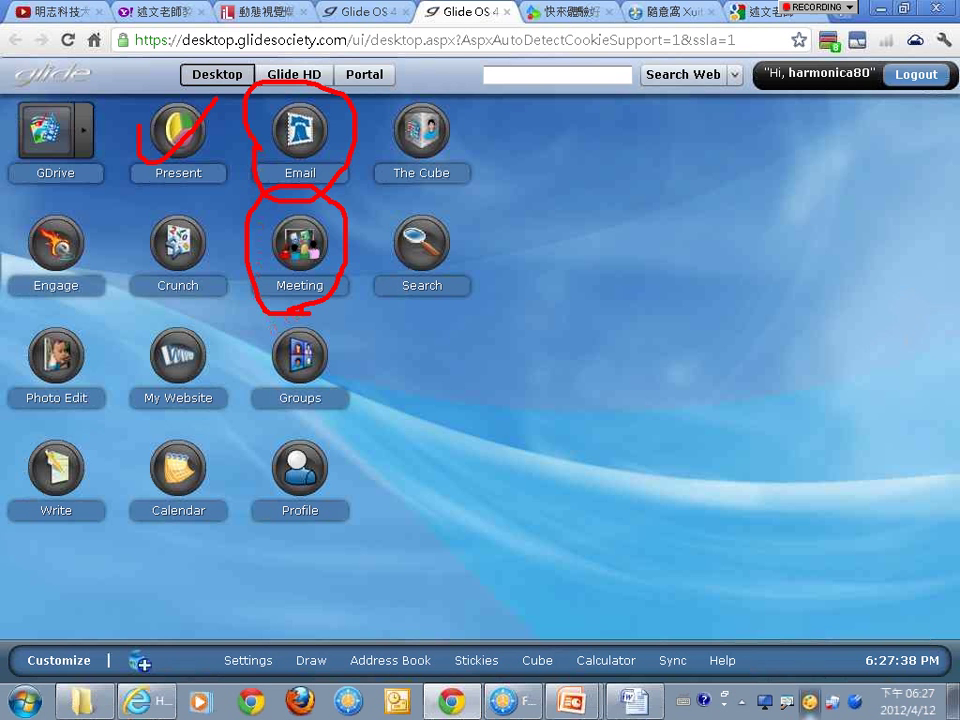
pyautogui.moveTo(86, 416); pyautogui.dragTo(84, 318)
pyautogui.moveTo(45, 538)
pyautogui.mouseDown()
pyautogui.moveTo(65, 538)
pyautogui.moveTo(30, 425)
pyautogui.moveTo(38, 545)
pyautogui.mouseUp()
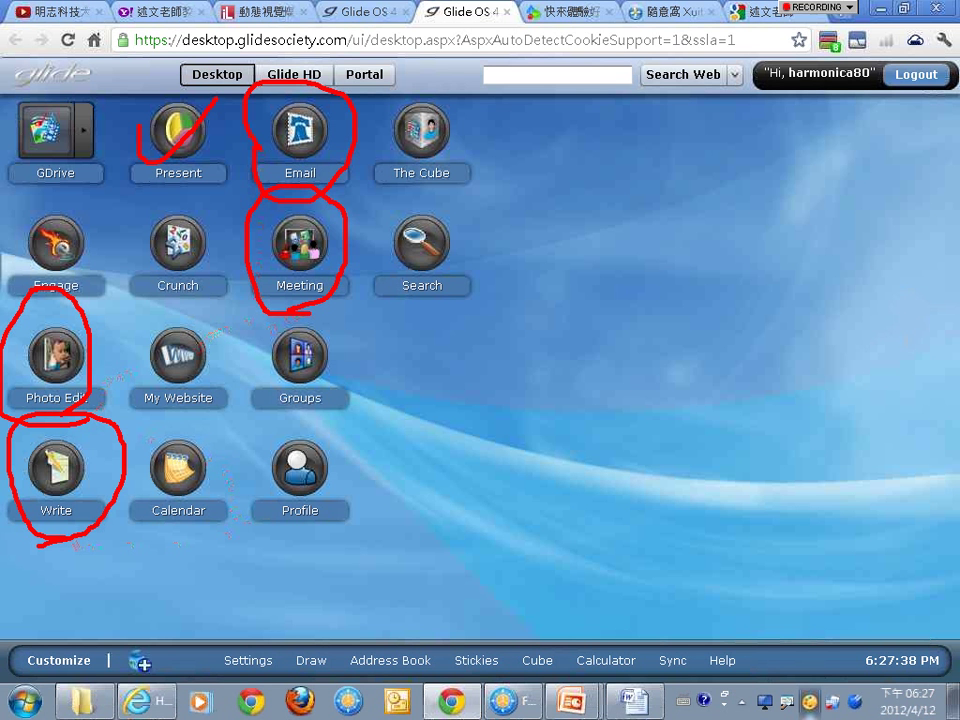
pyautogui.moveTo(38, 545); pyautogui.dragTo(27, 547)
pyautogui.press('Escape')
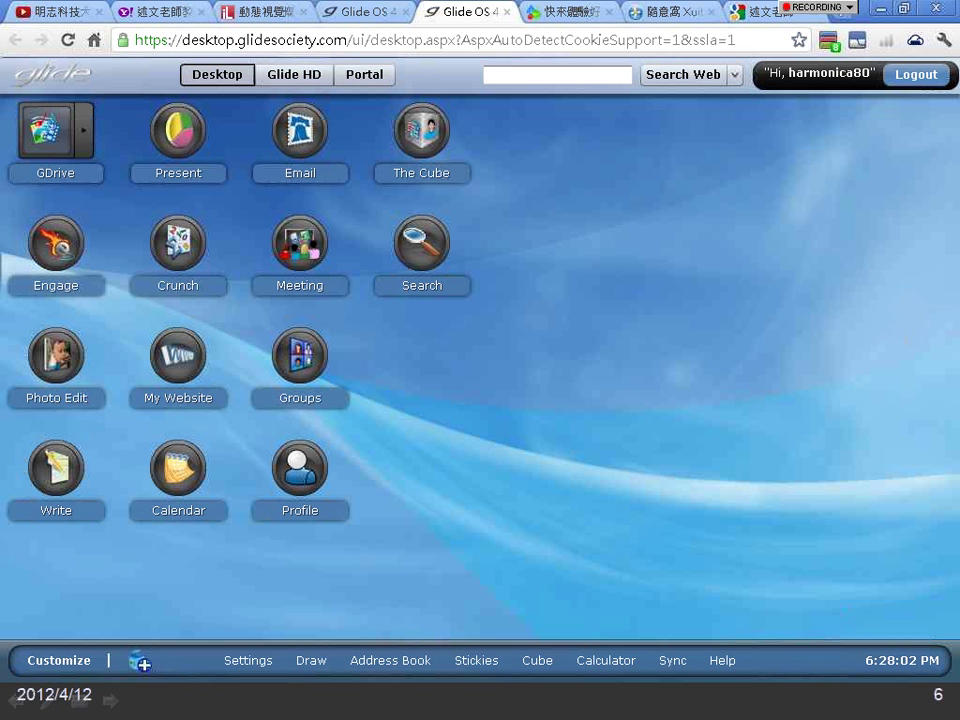
# Step: View the personal files window of GDrive and close it
pyautogui.click(59, 134)
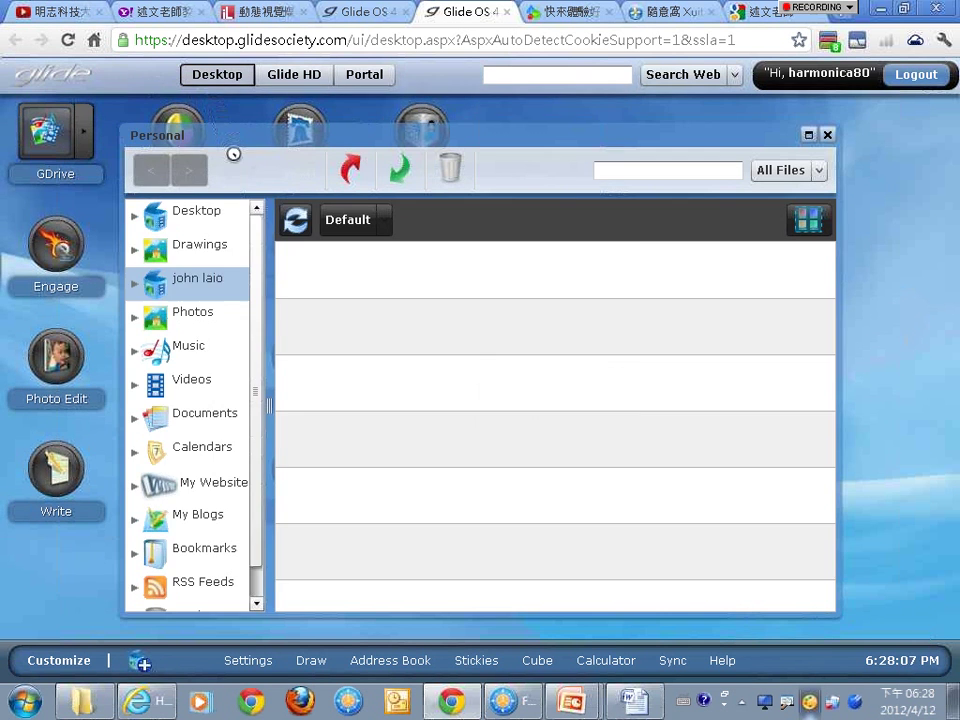
pyautogui.click(828, 135)
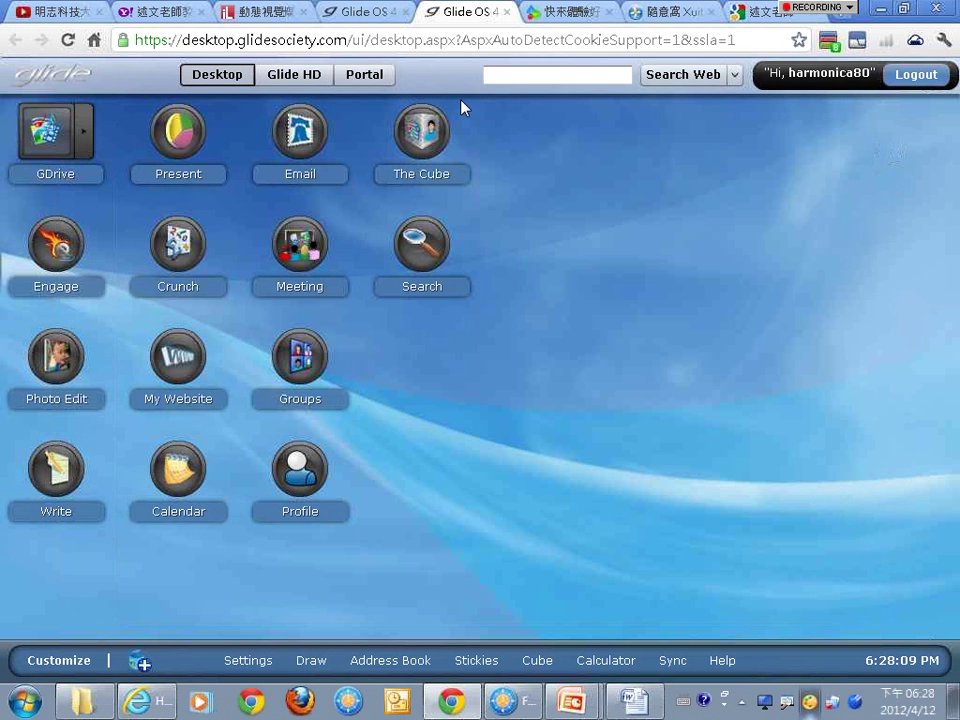
# Step: Show the account owner's folder in Glide HD as a detailed list and widen the File column
pyautogui.click(312, 80)
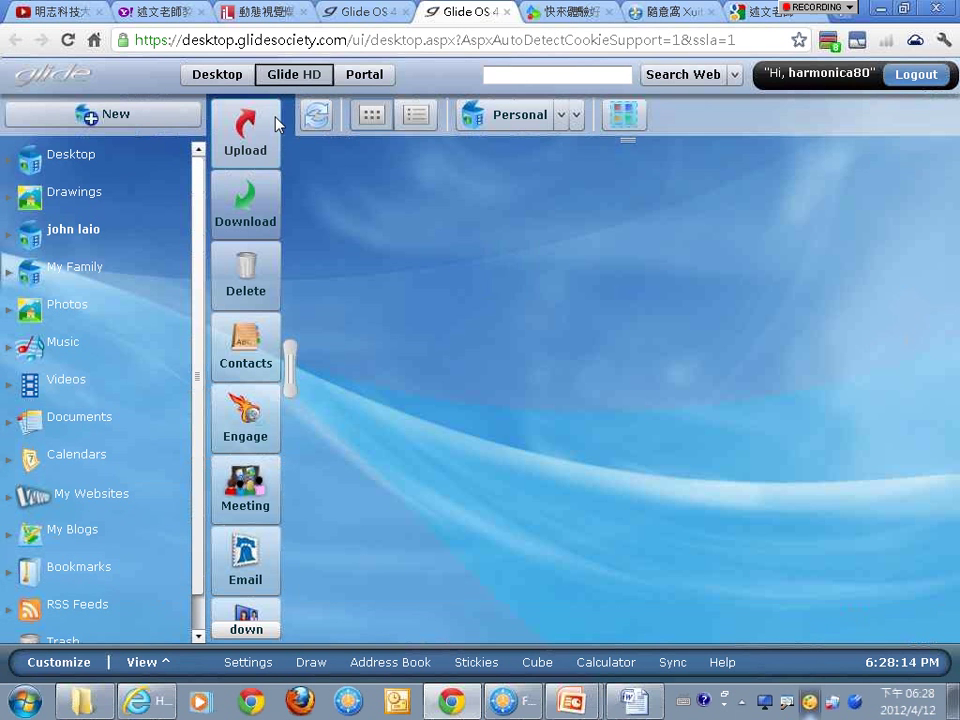
pyautogui.click(92, 232)
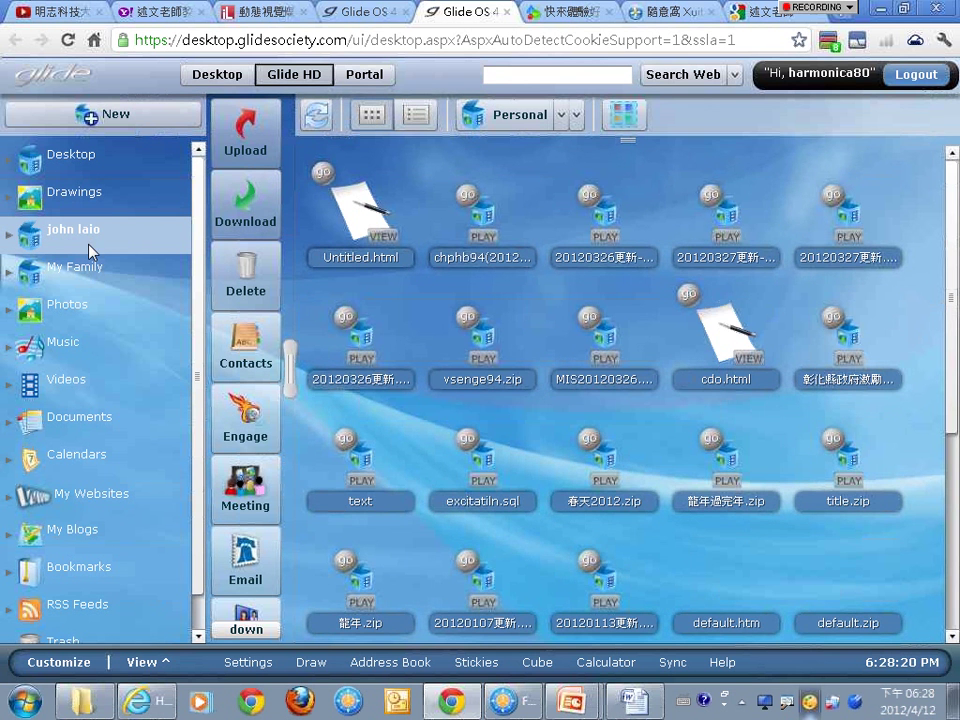
pyautogui.click(417, 118)
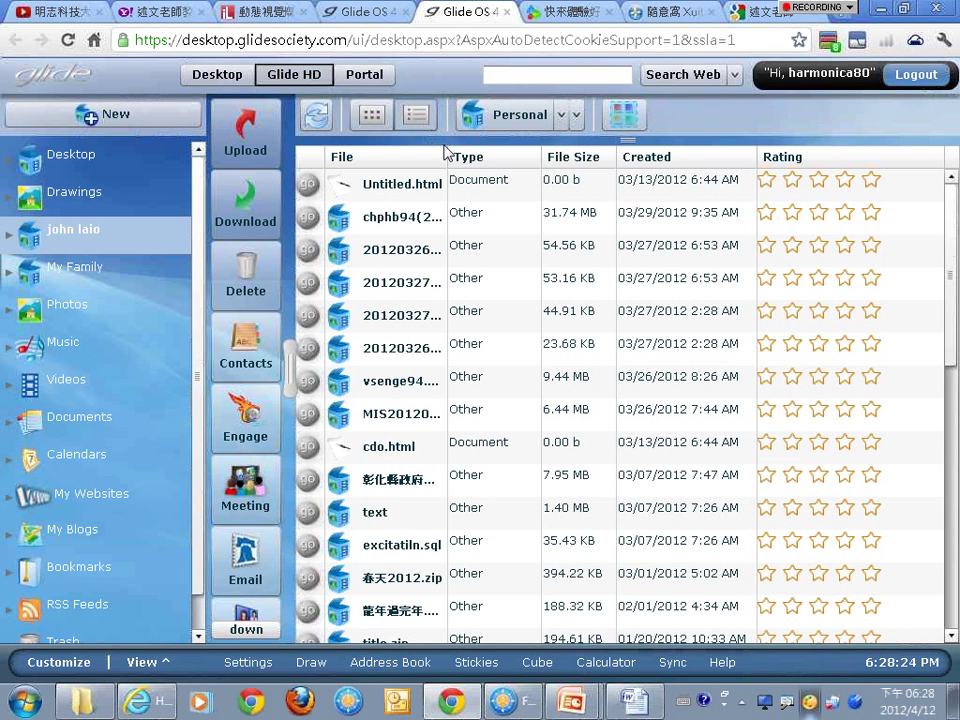
pyautogui.moveTo(445, 165); pyautogui.dragTo(521, 161)
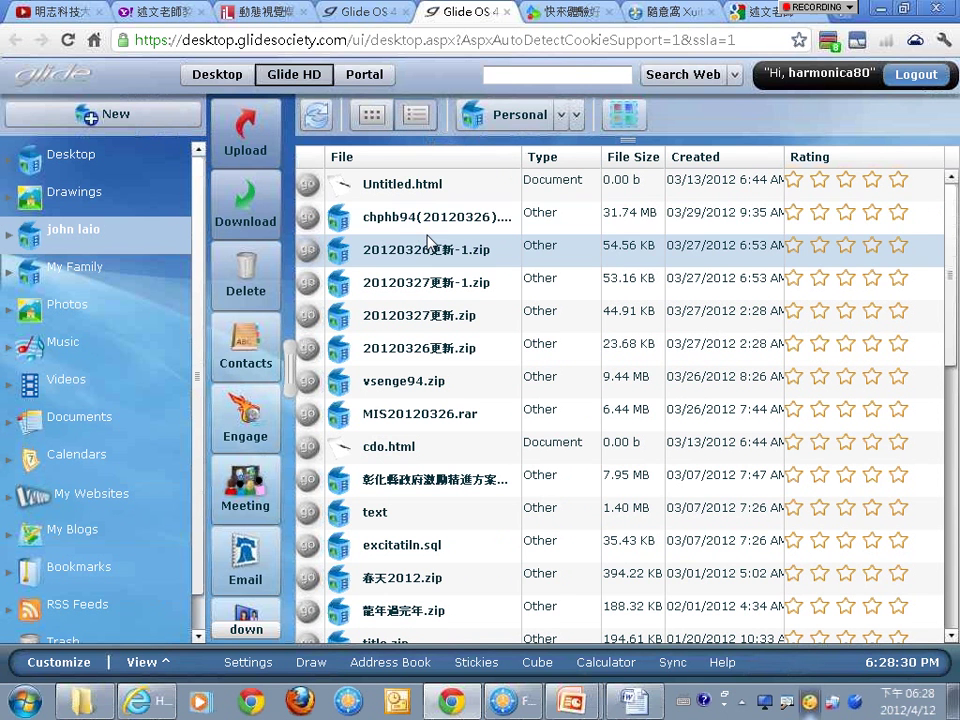
pyautogui.click(368, 228)
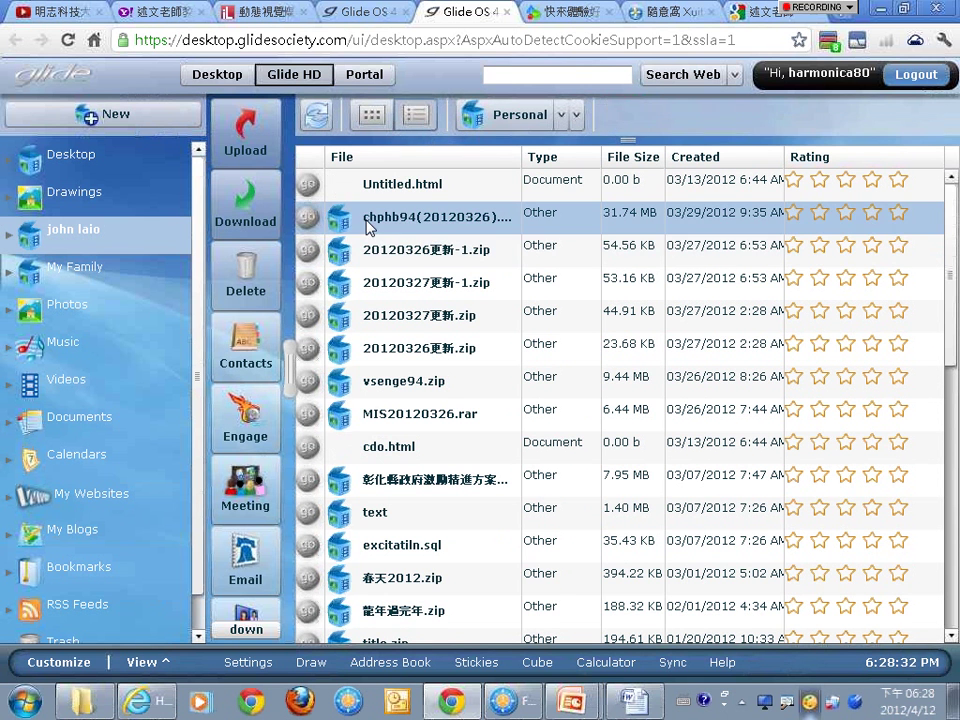
pyautogui.click(247, 145)
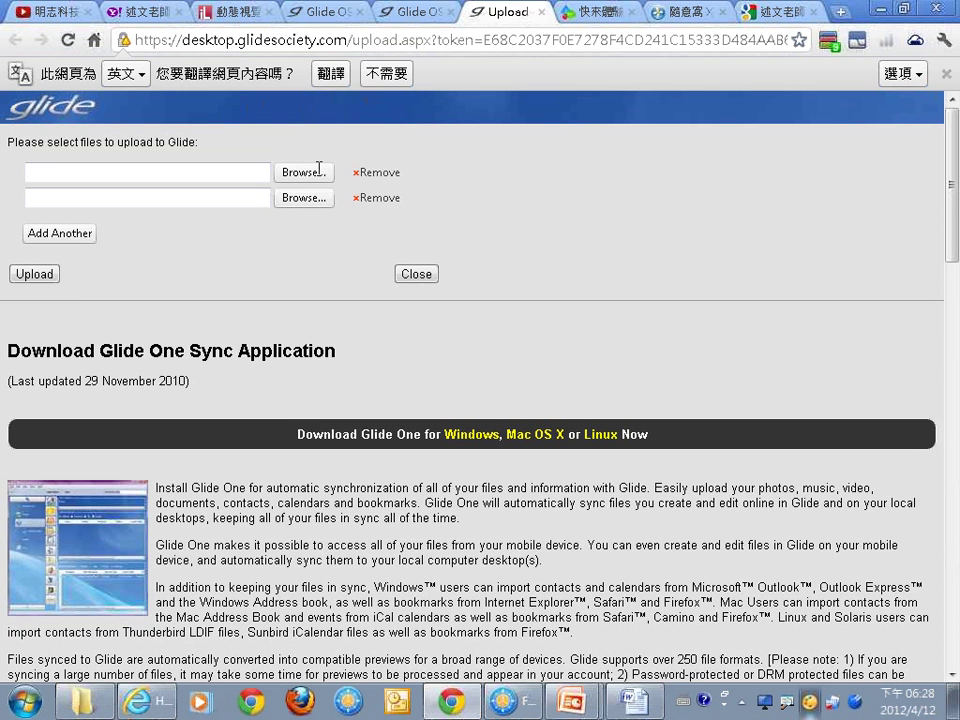
pyautogui.click(541, 12)
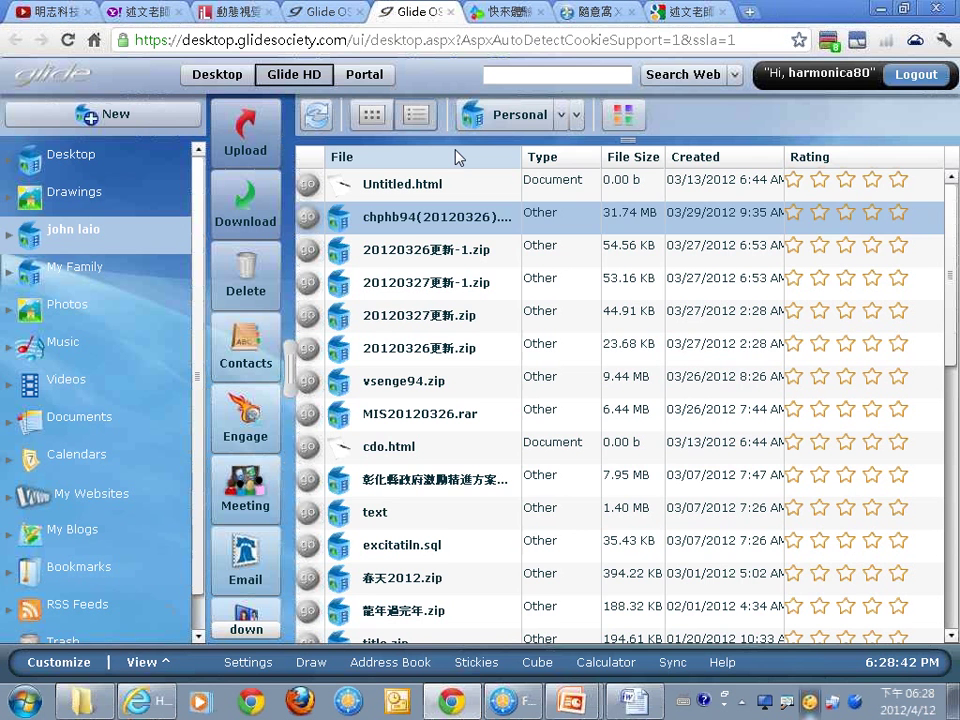
pyautogui.click(312, 220)
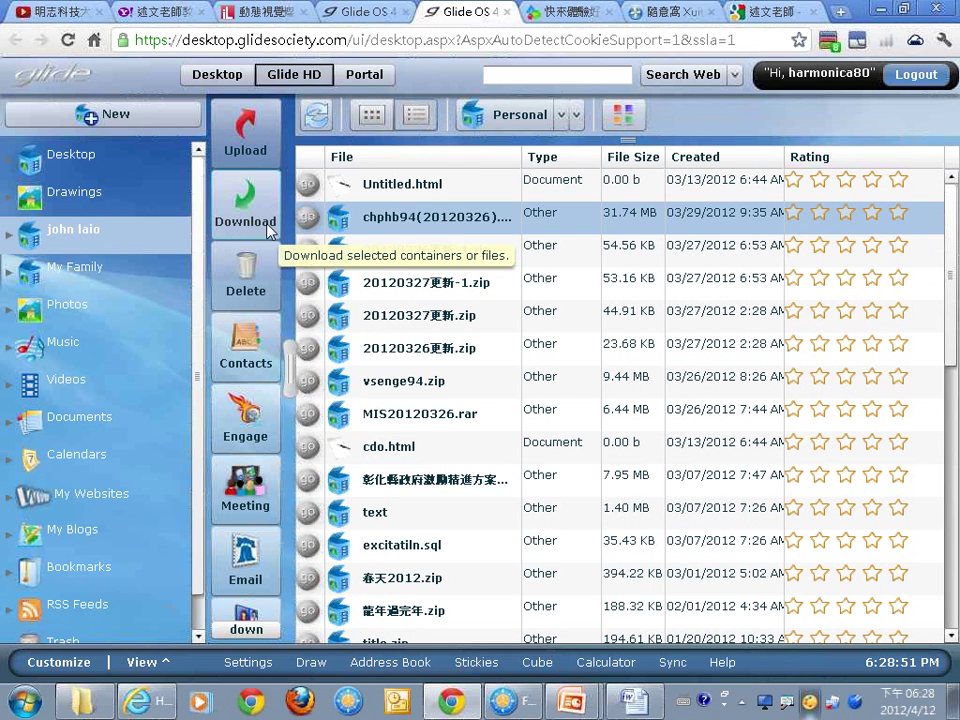
pyautogui.click(332, 278)
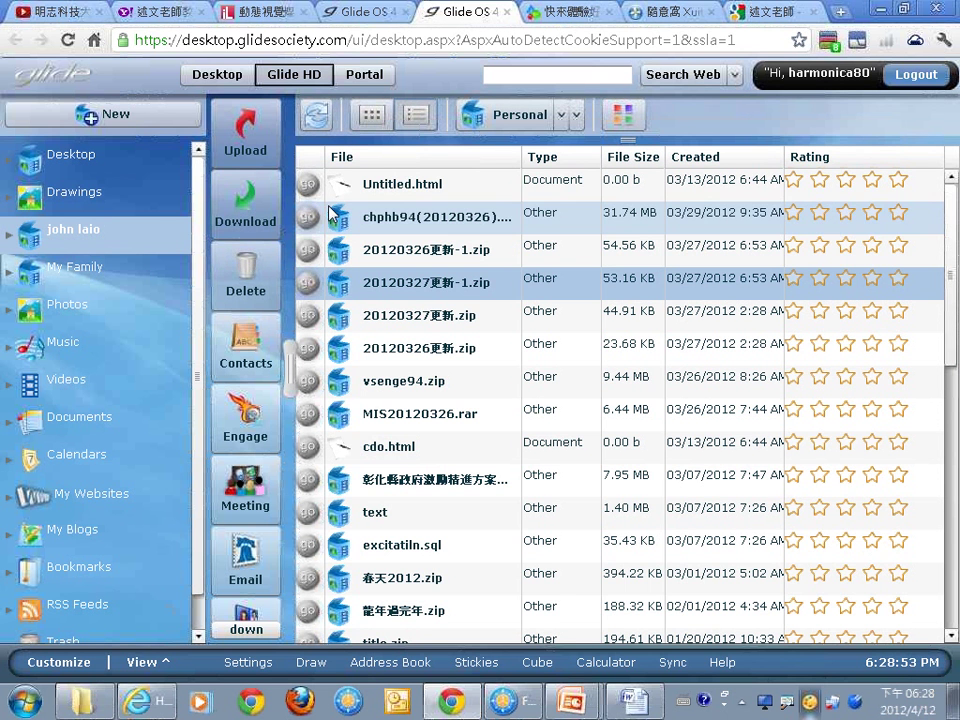
pyautogui.click(258, 222)
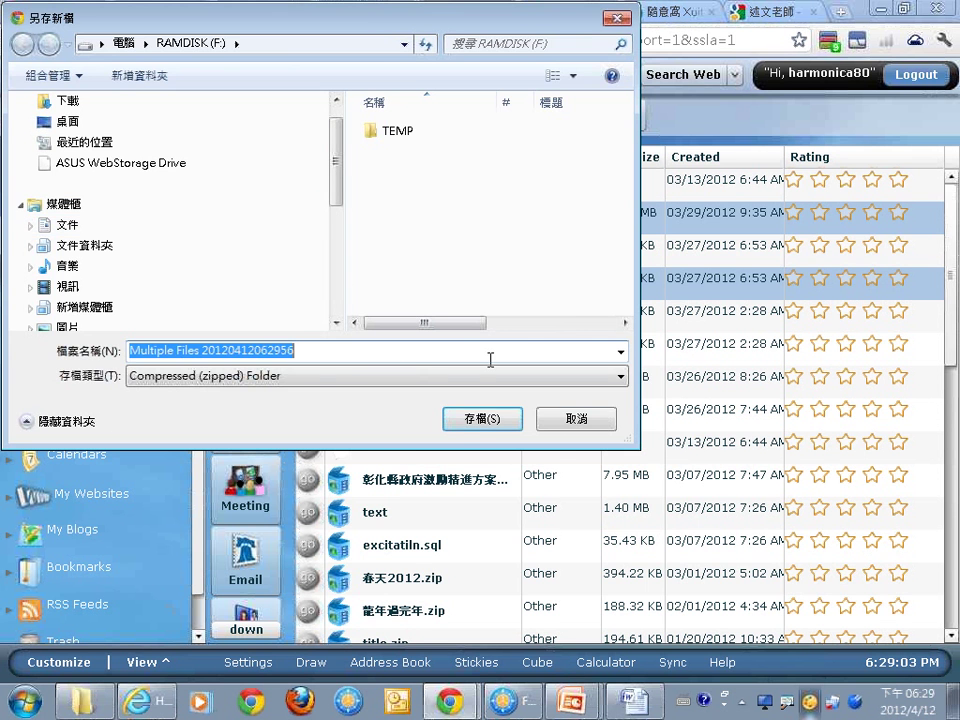
pyautogui.click(560, 420)
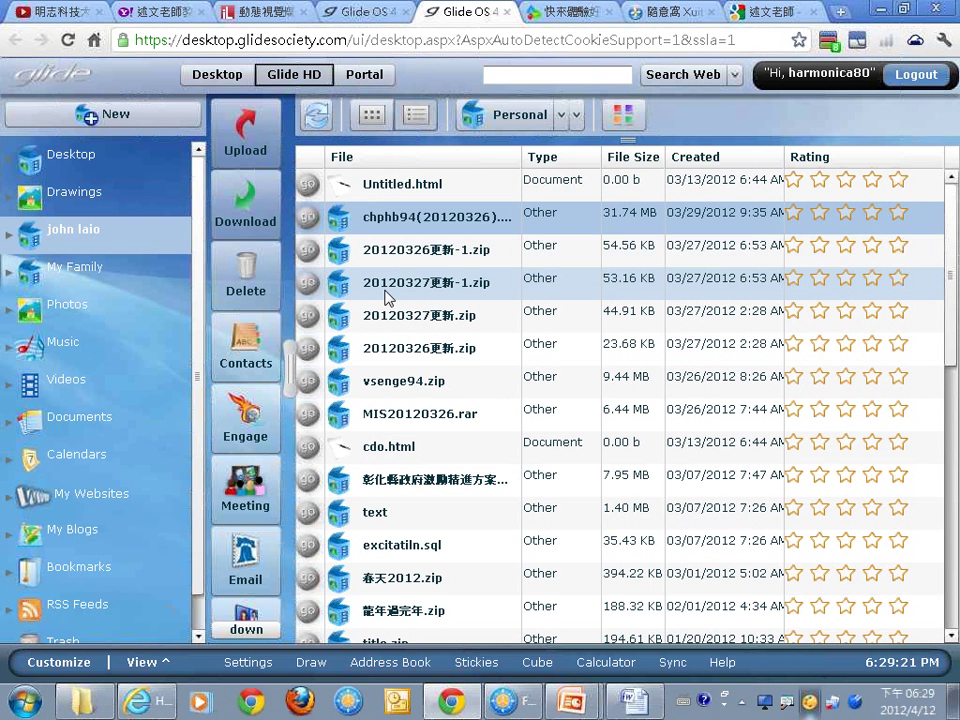
# Step: Request a download of 20120326更新-1.zip, cancel saving it, and close the blank pop-up window
pyautogui.click(386, 285)
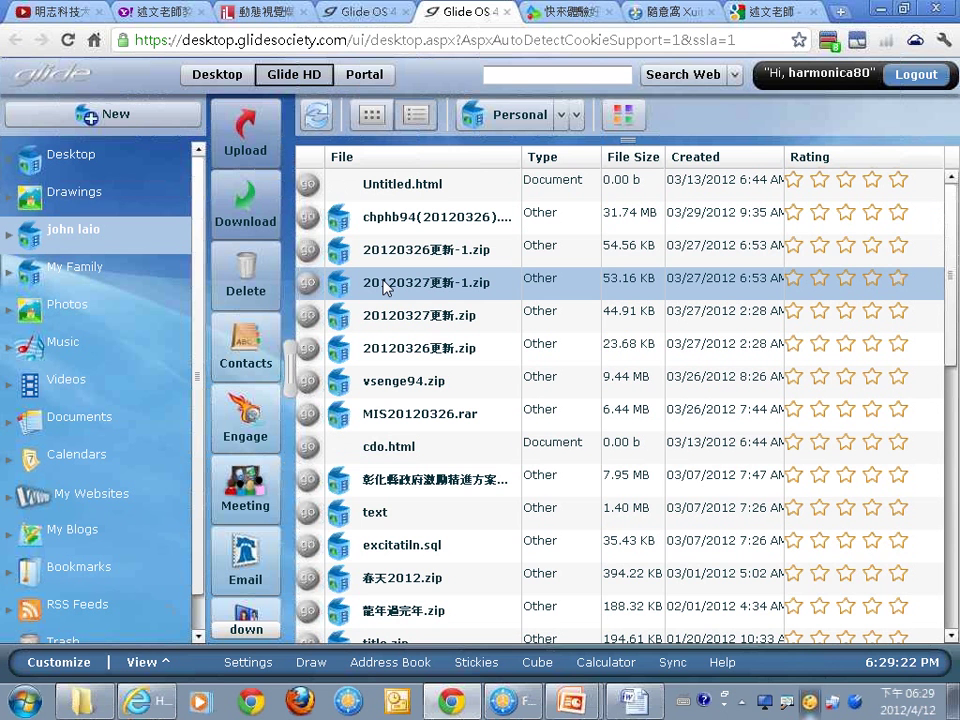
pyautogui.keyDown('ctrl'); pyautogui.click(403, 255); pyautogui.keyUp('ctrl')
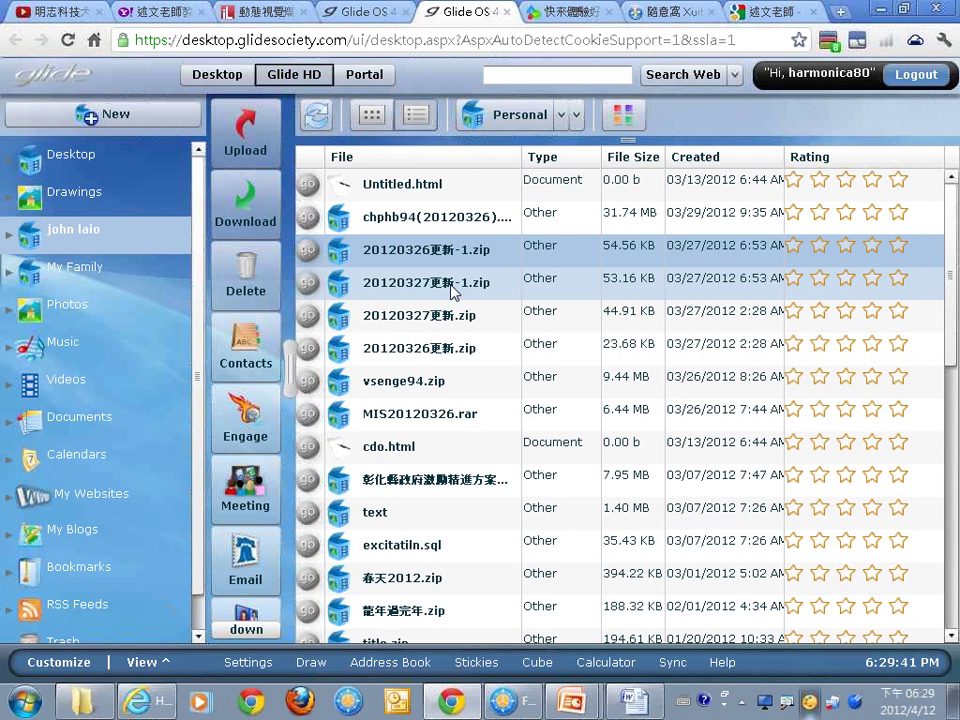
pyautogui.click(256, 212)
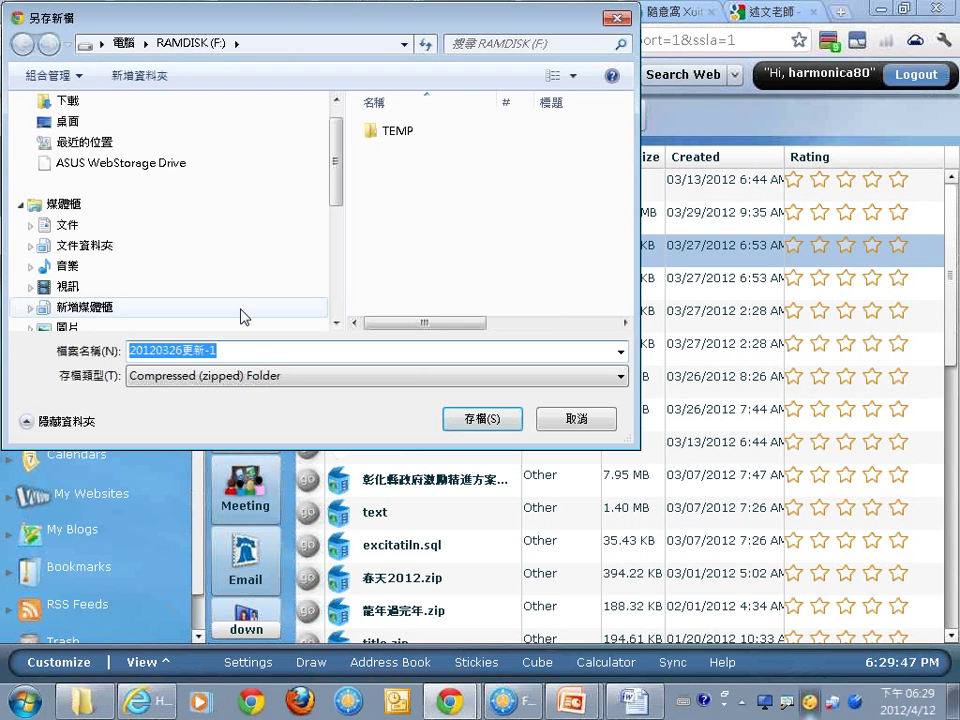
pyautogui.click(223, 351)
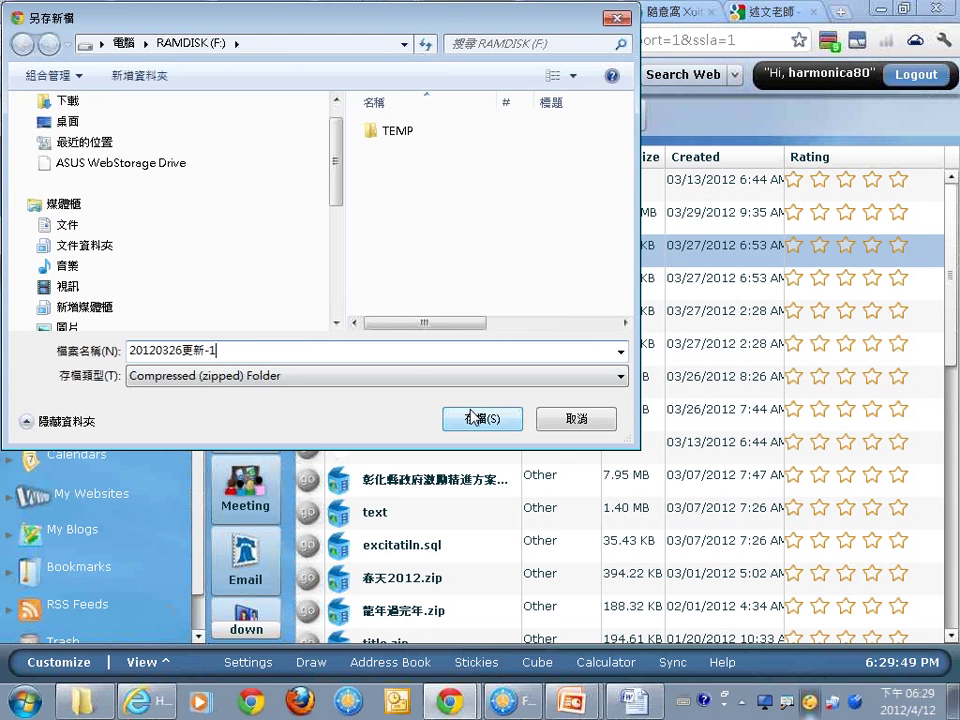
pyautogui.click(568, 422)
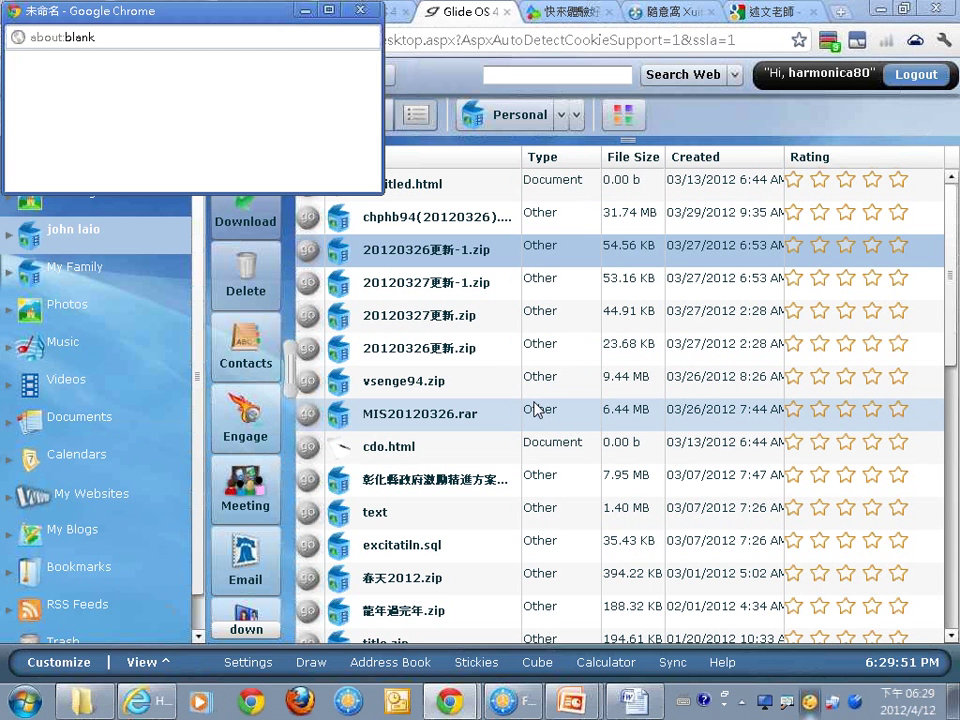
pyautogui.click(361, 12)
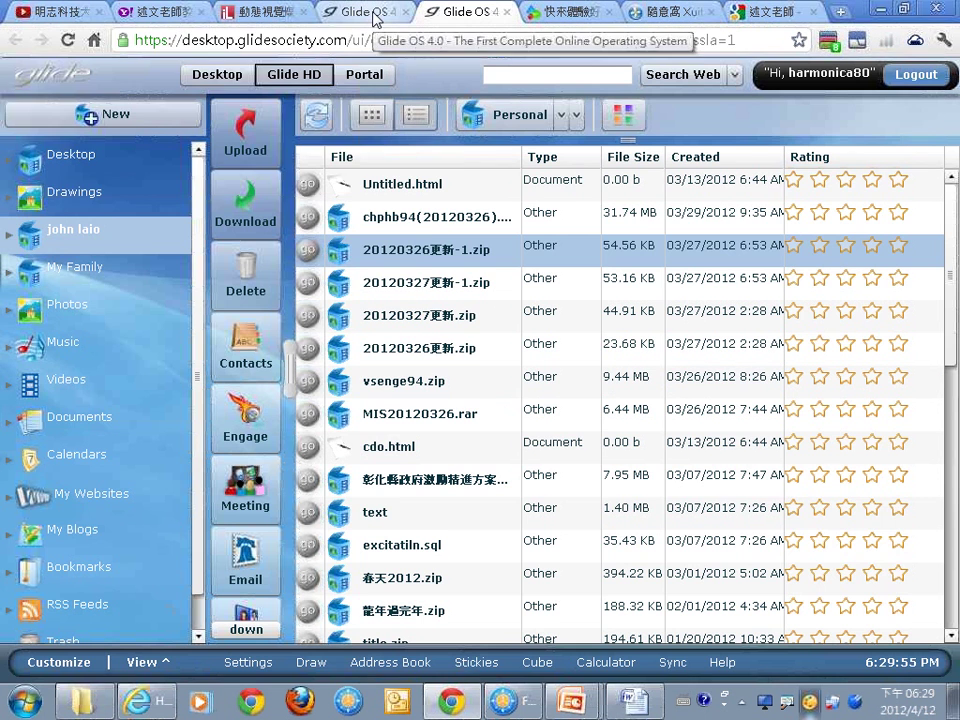
# Step: Review the join and login options on the Glide homepage and return to the Glide HD file list
pyautogui.click(361, 16)
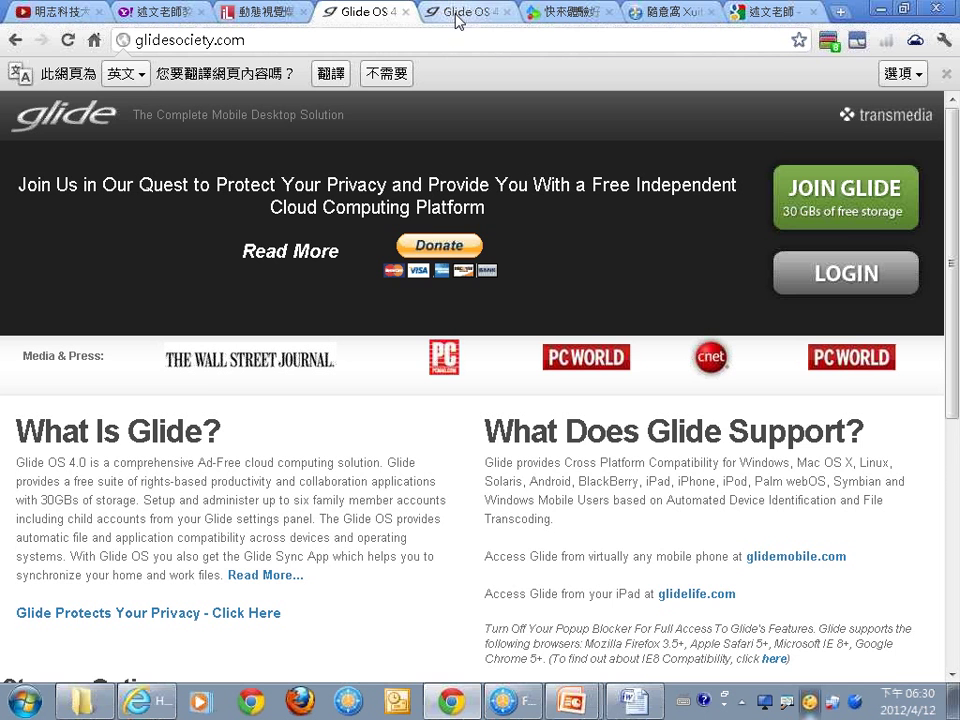
pyautogui.click(456, 14)
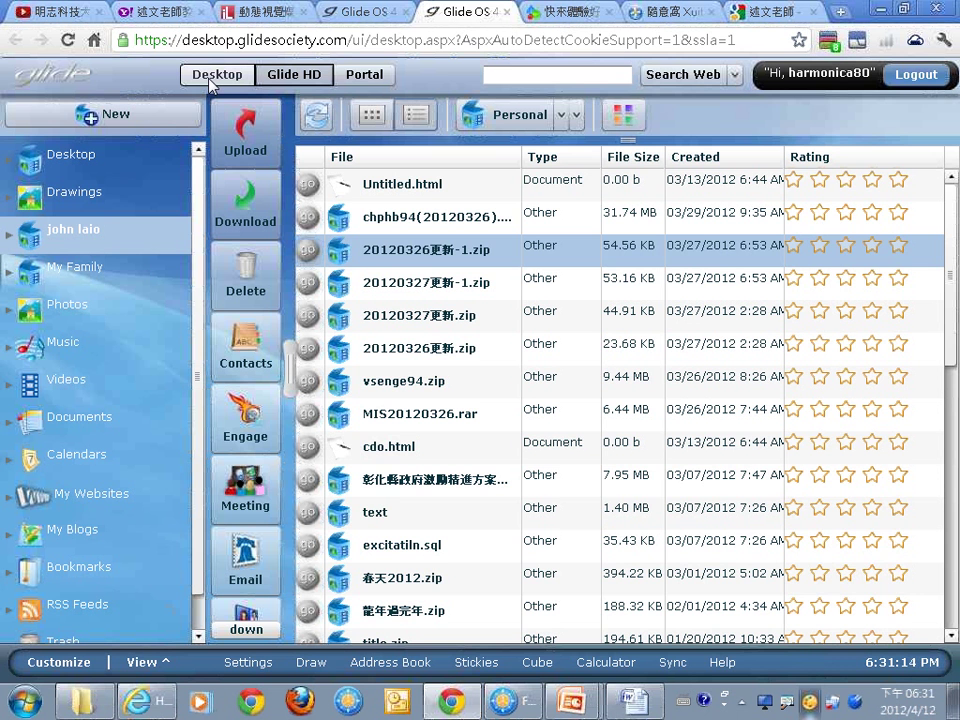
# Step: Switch to the open Google results page and search for 拋棄式信箱
pyautogui.click(779, 18)
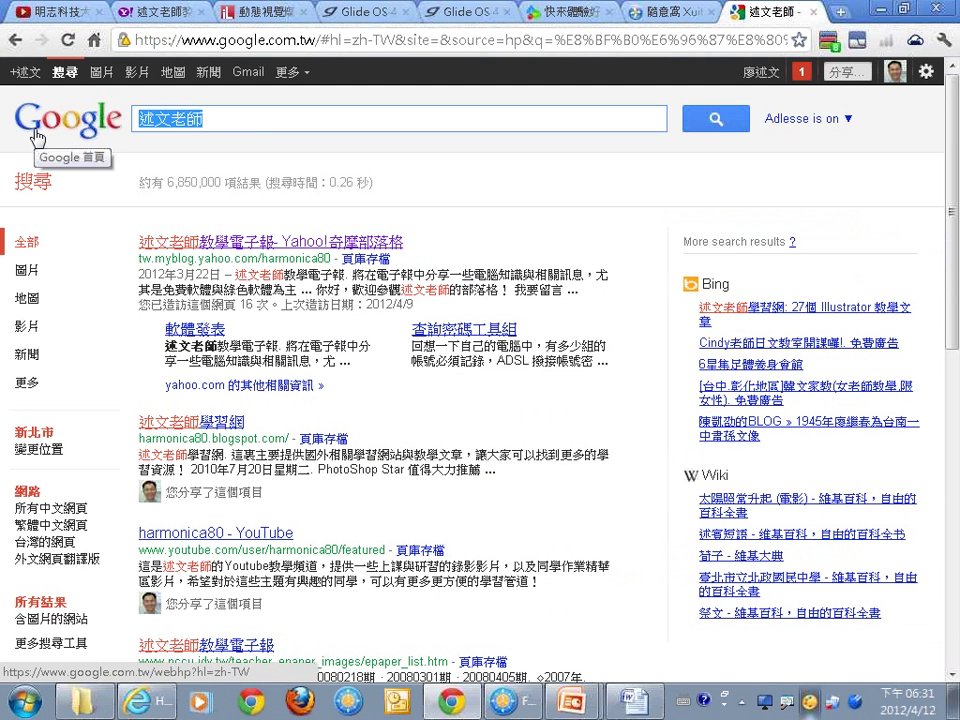
pyautogui.hotkey('ctrl', 'space')
pyautogui.write('ＪＫ')
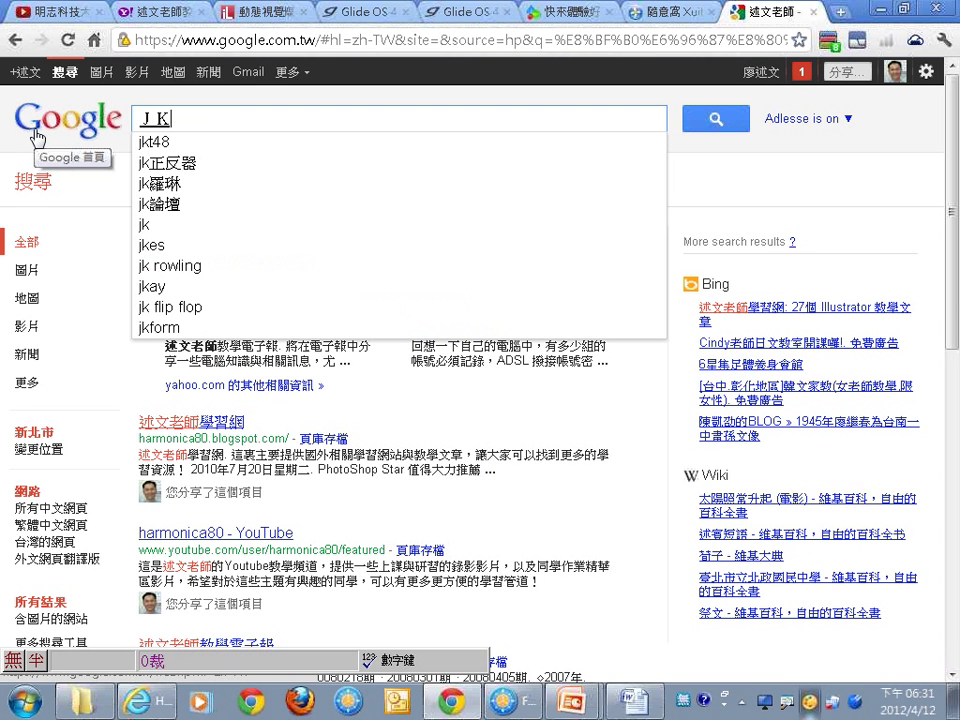
pyautogui.press('BackSpace')
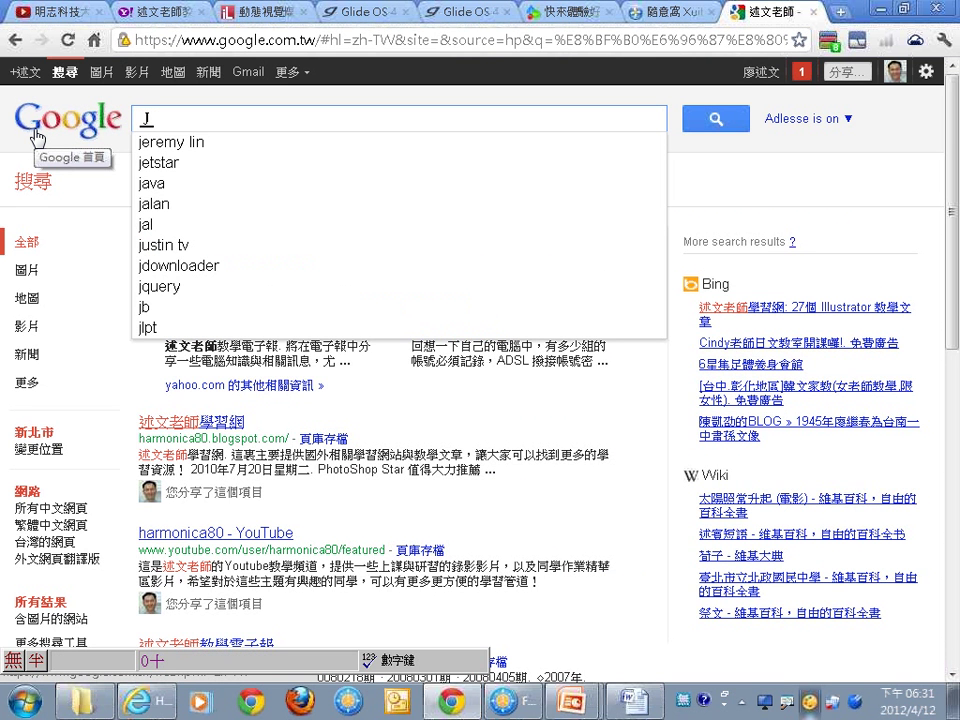
pyautogui.write('Ｋ')
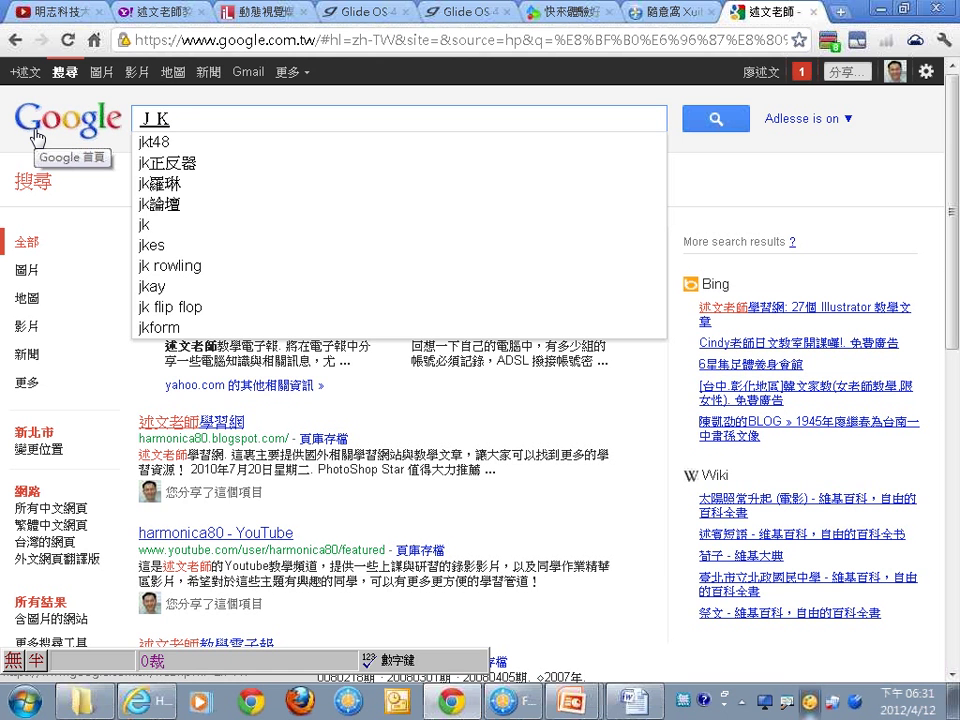
pyautogui.press('space')
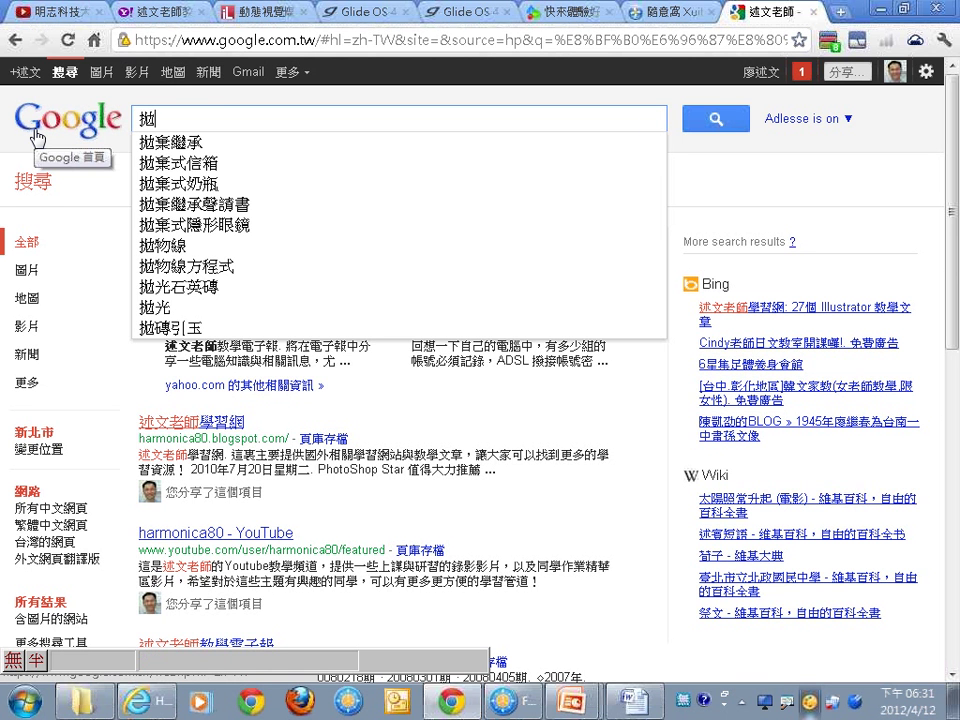
pyautogui.click(213, 174)
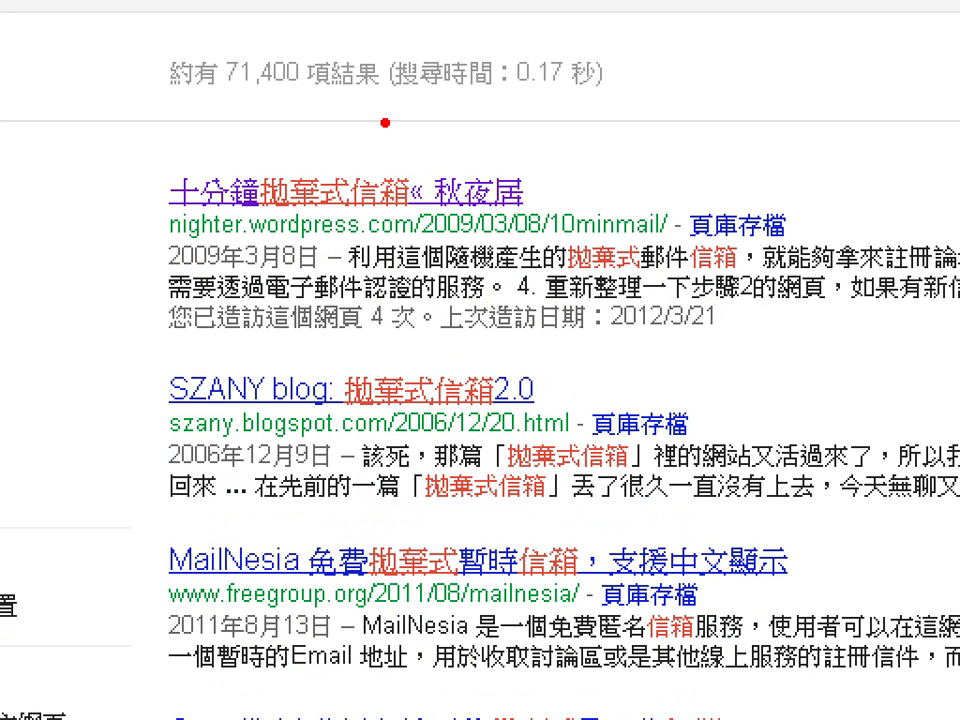
# Step: Open the 十分鐘拋棄式信箱 article from the search results and follow its link to the 10 Minute Mail site
pyautogui.moveTo(383, 122); pyautogui.dragTo(472, 42)
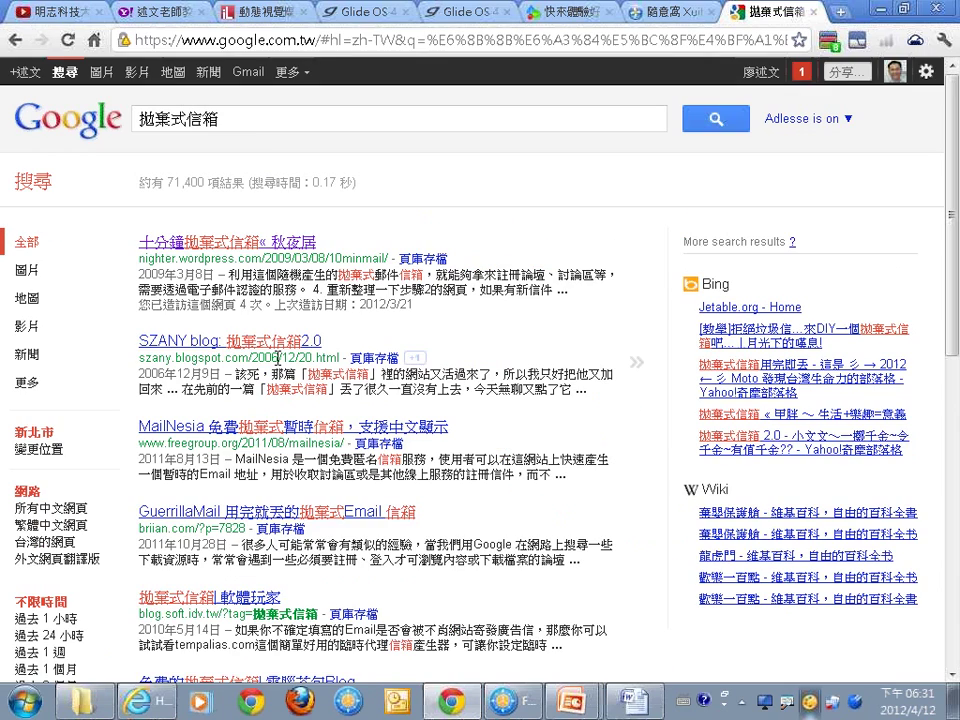
pyautogui.click(365, 203)
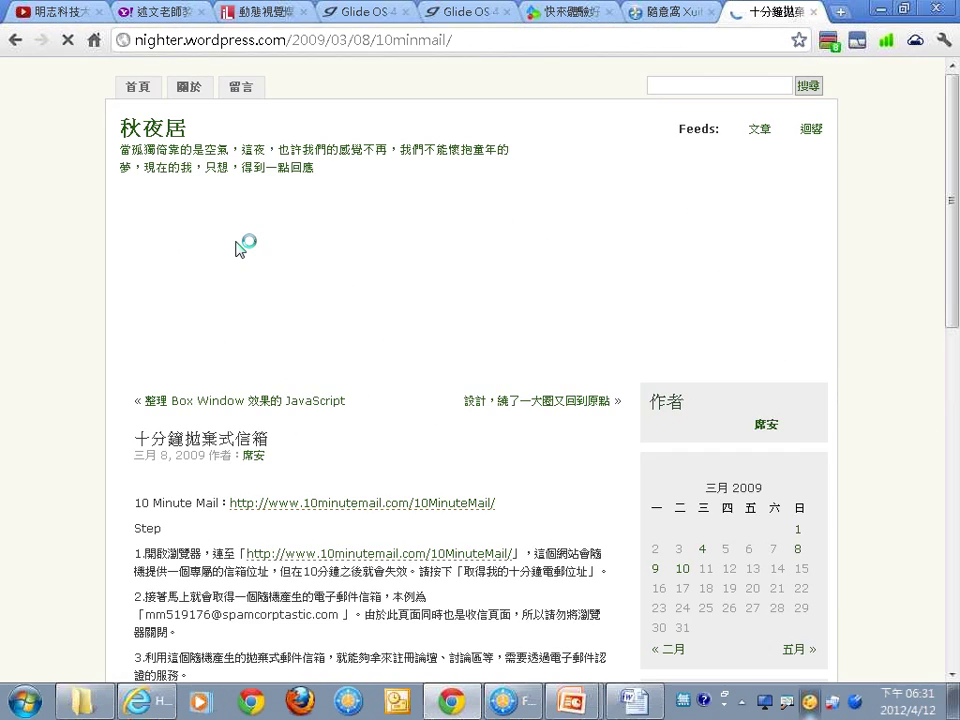
pyautogui.scroll(-3, 256, 205)
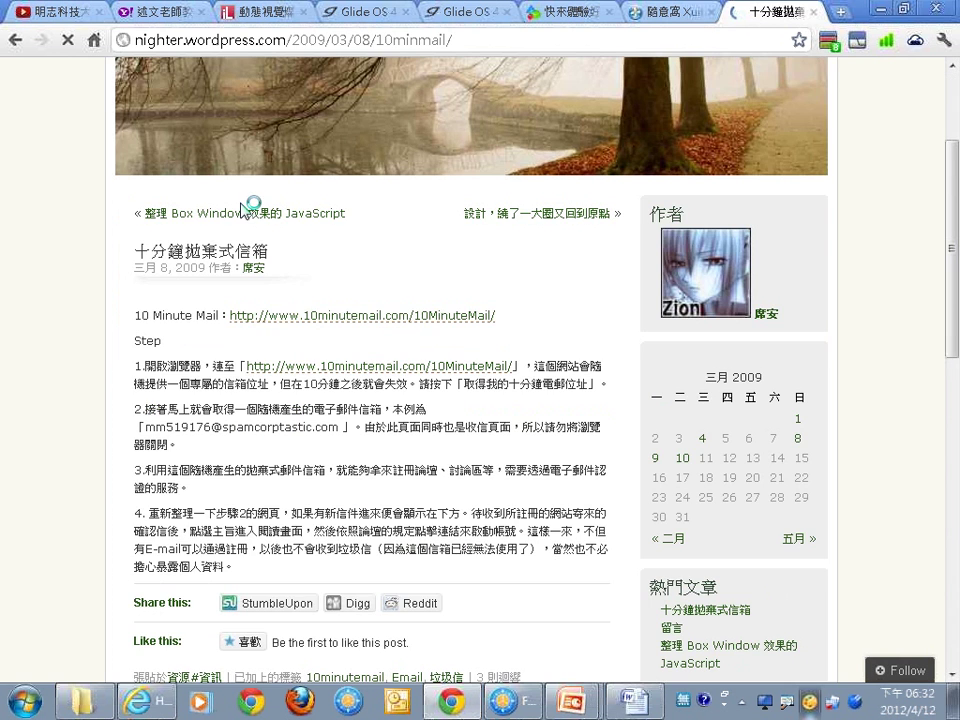
pyautogui.click(296, 318)
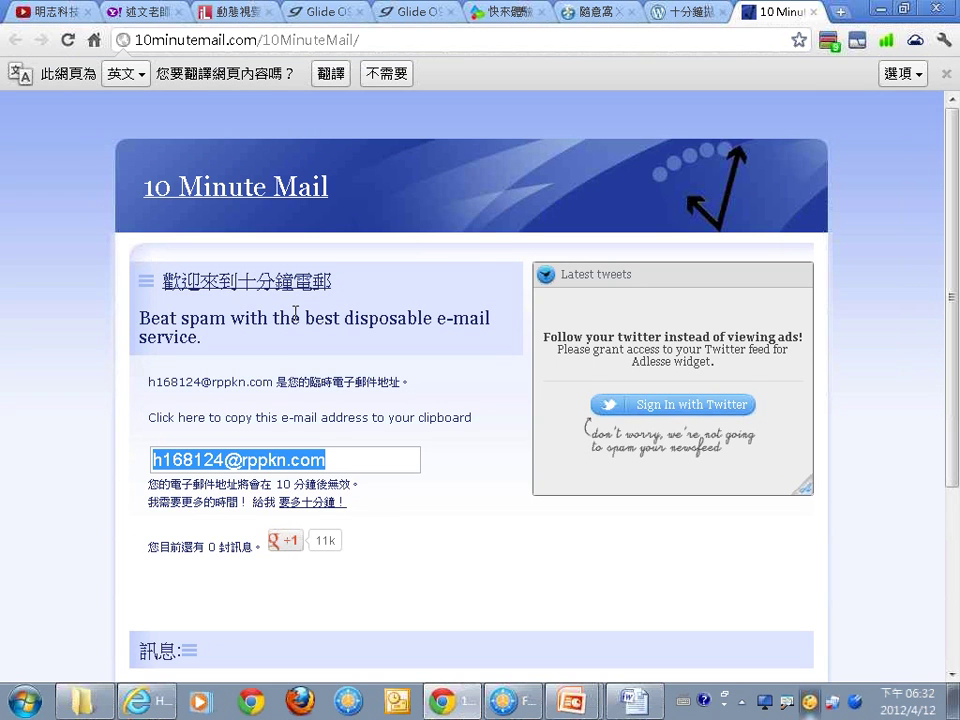
# Step: Examine the temporary e-mail address field and the message list on the 10 Minute Mail page
pyautogui.scroll(-1, 300, 380)
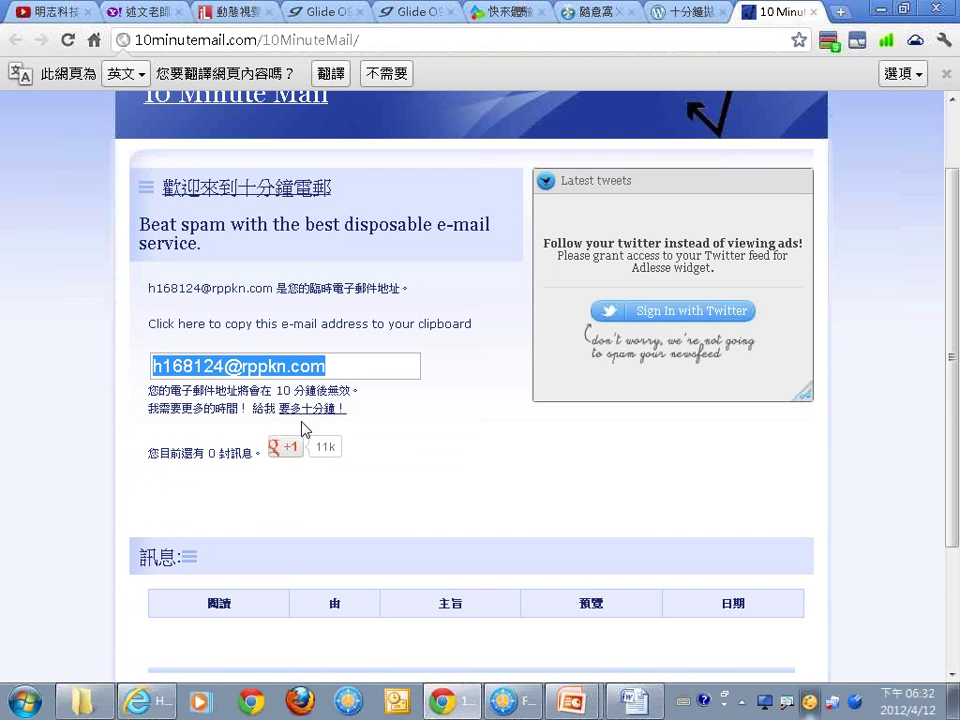
pyautogui.click(334, 370)
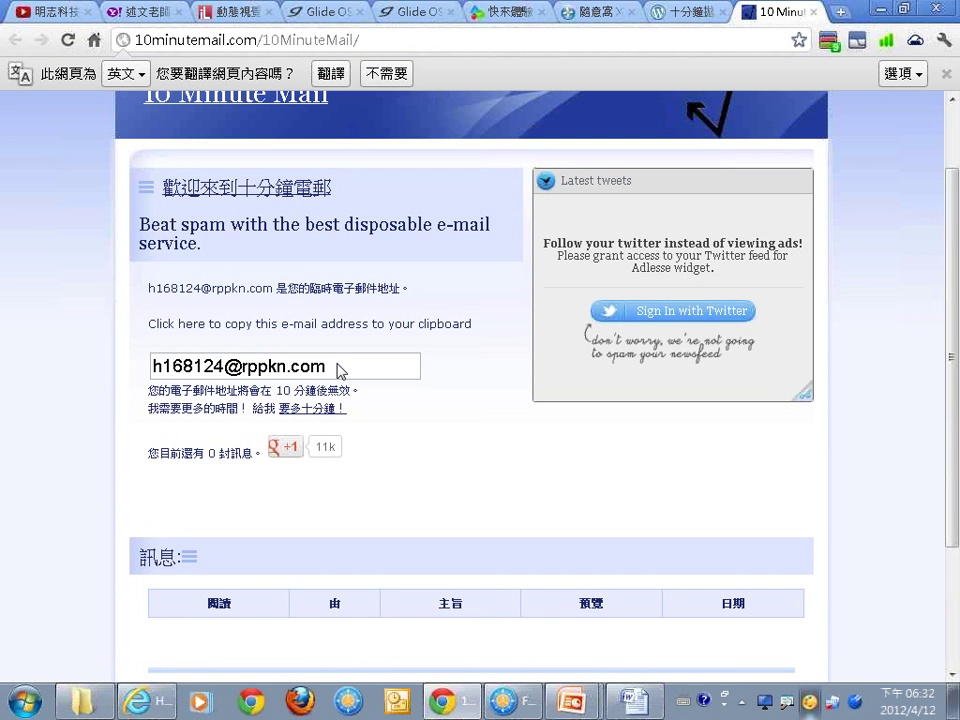